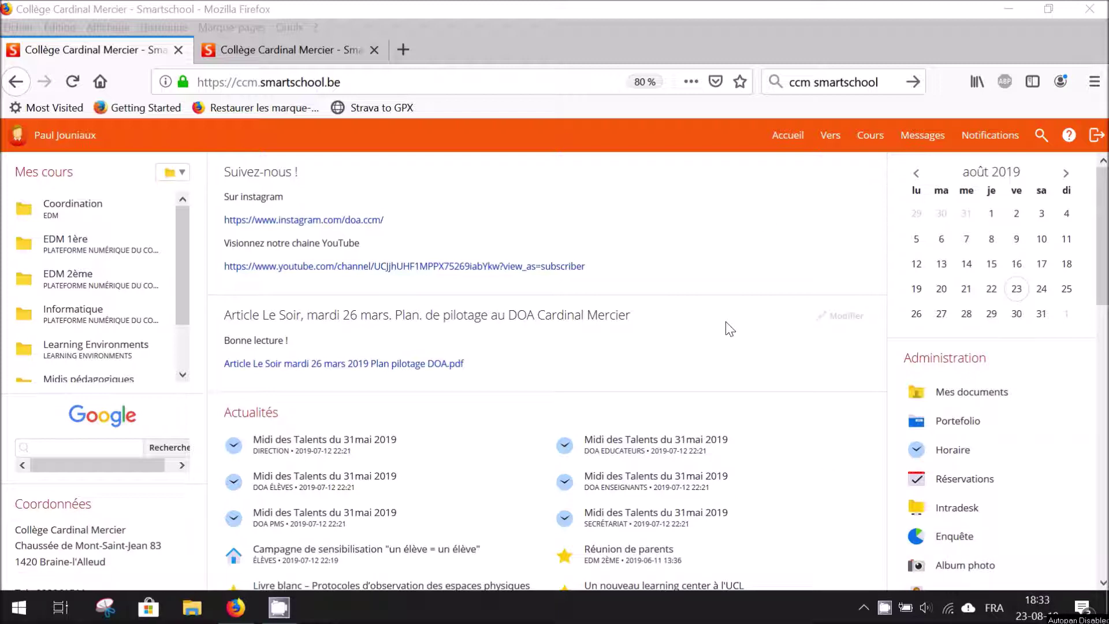
# Step: Open the Carnet de cotes Skore for class 2L's Étude du mileu (DOA) course and select the TJ 1 evaluation period
pyautogui.click(832, 136)
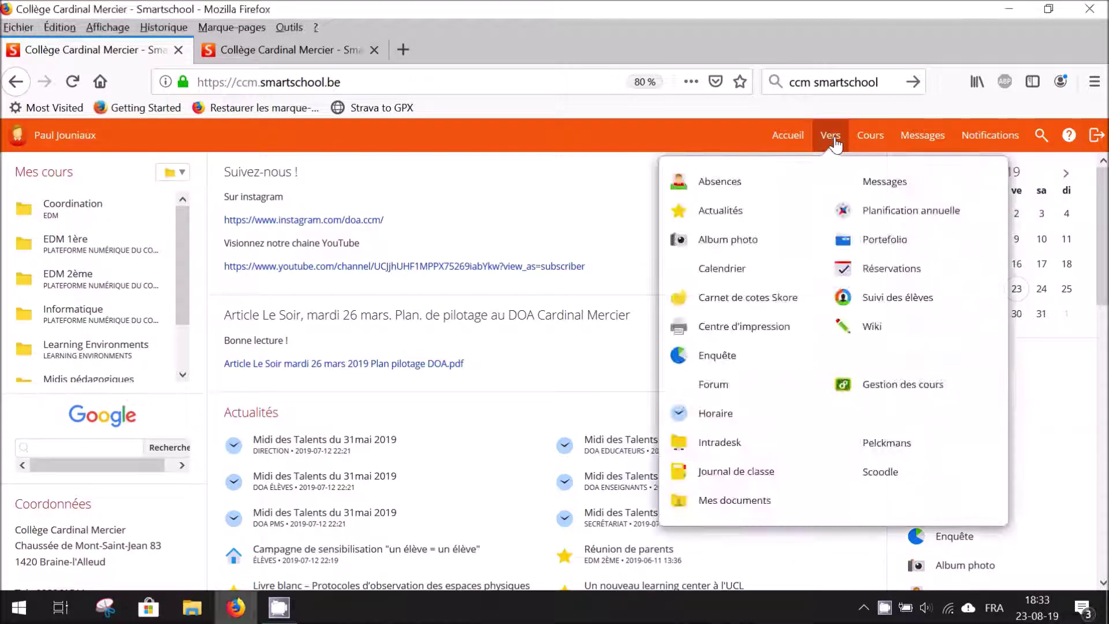
pyautogui.click(741, 298)
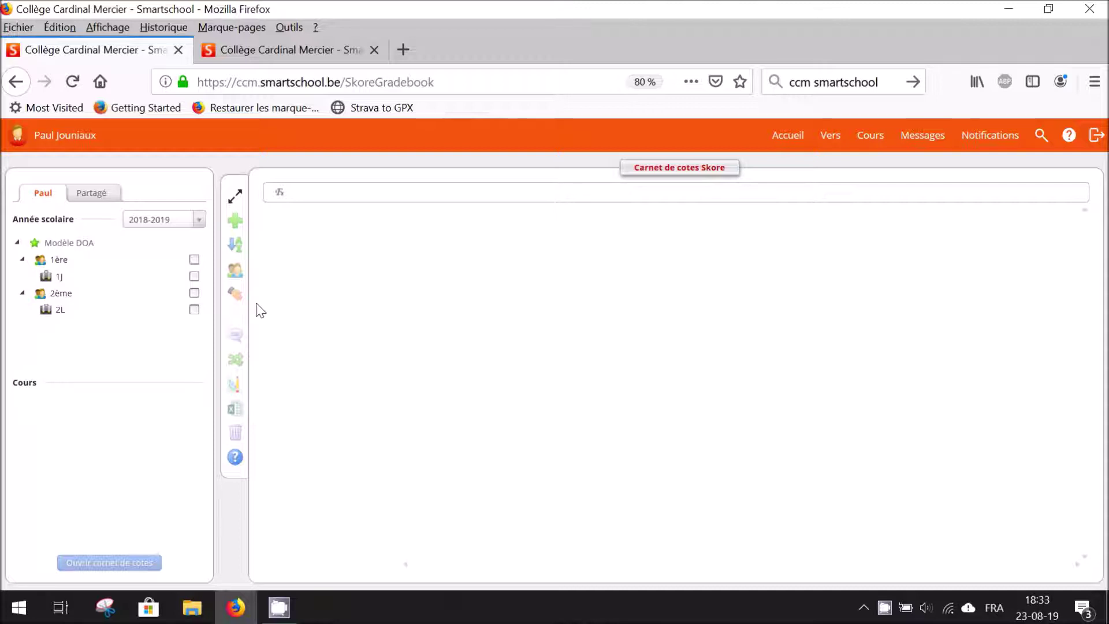
pyautogui.click(193, 311)
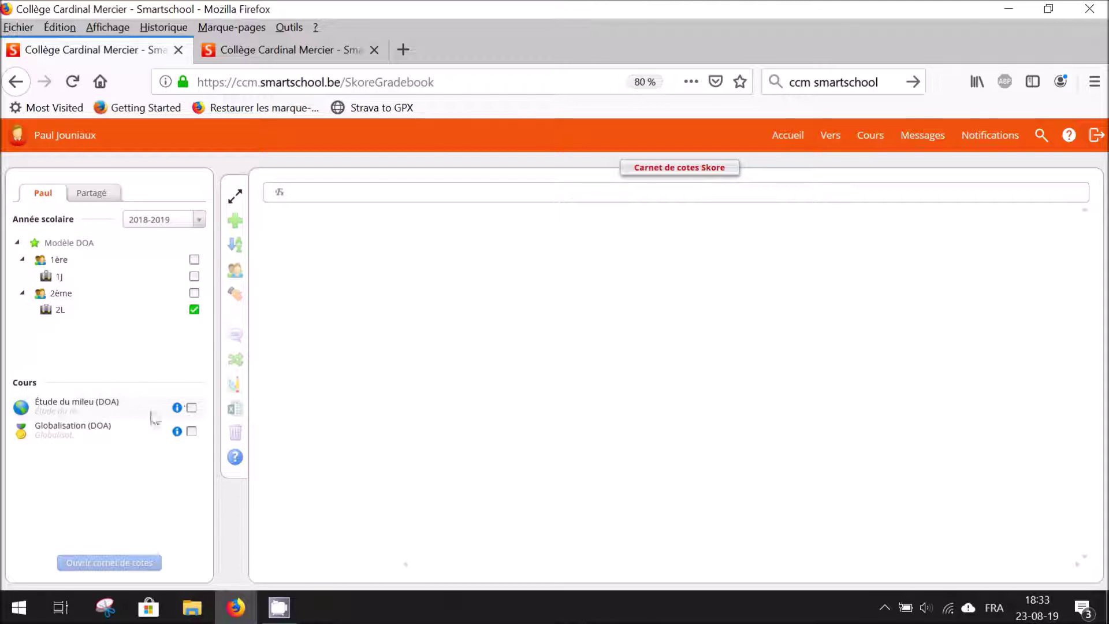
pyautogui.click(192, 409)
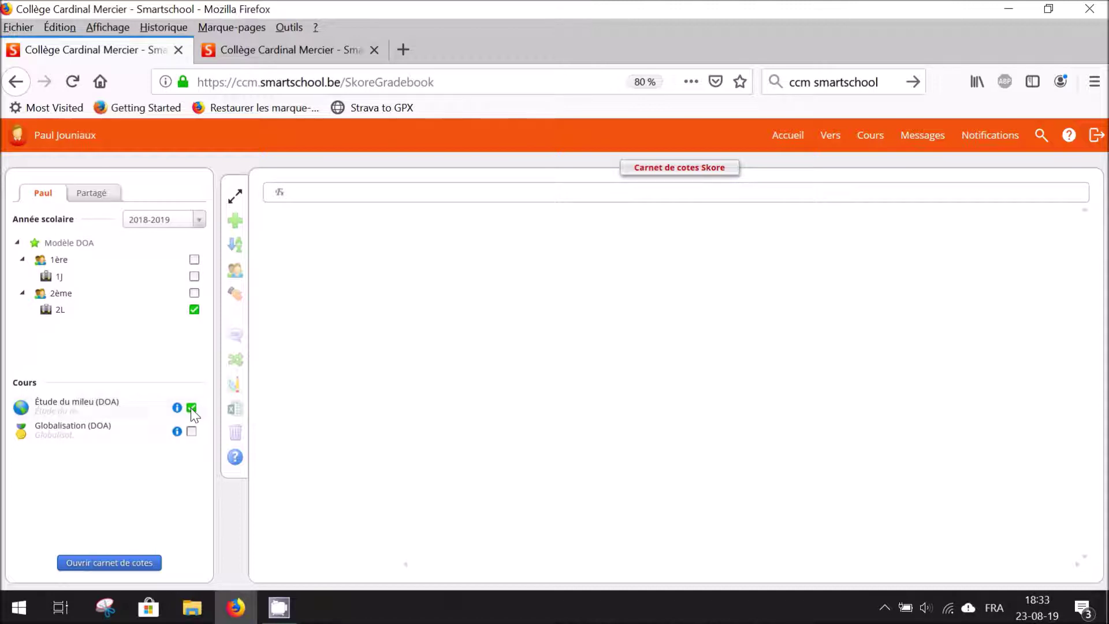
pyautogui.click(132, 565)
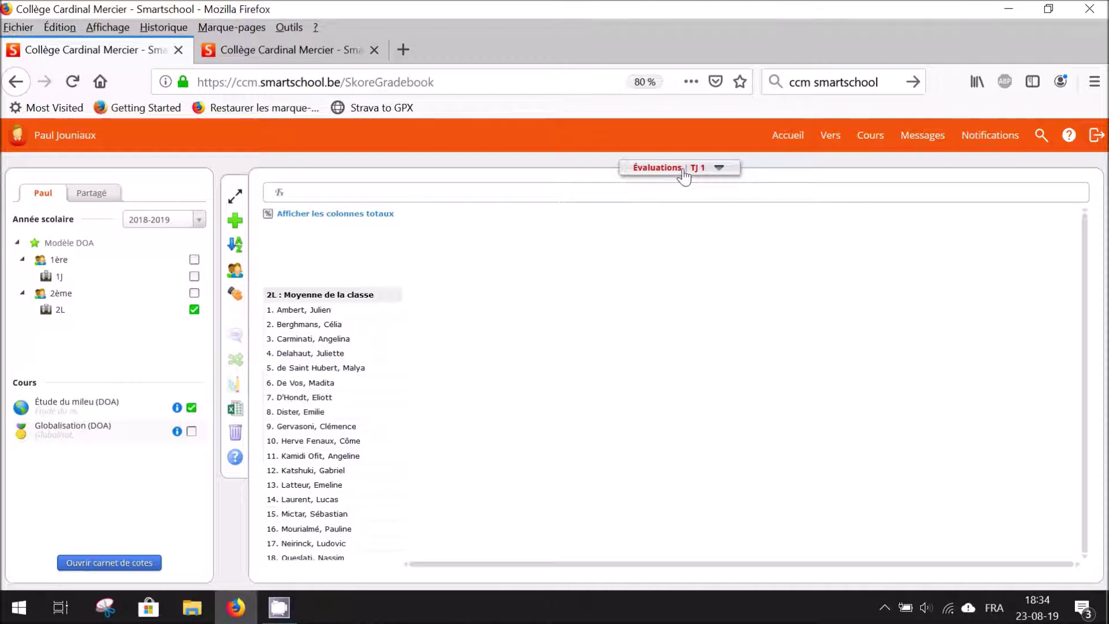
pyautogui.click(717, 173)
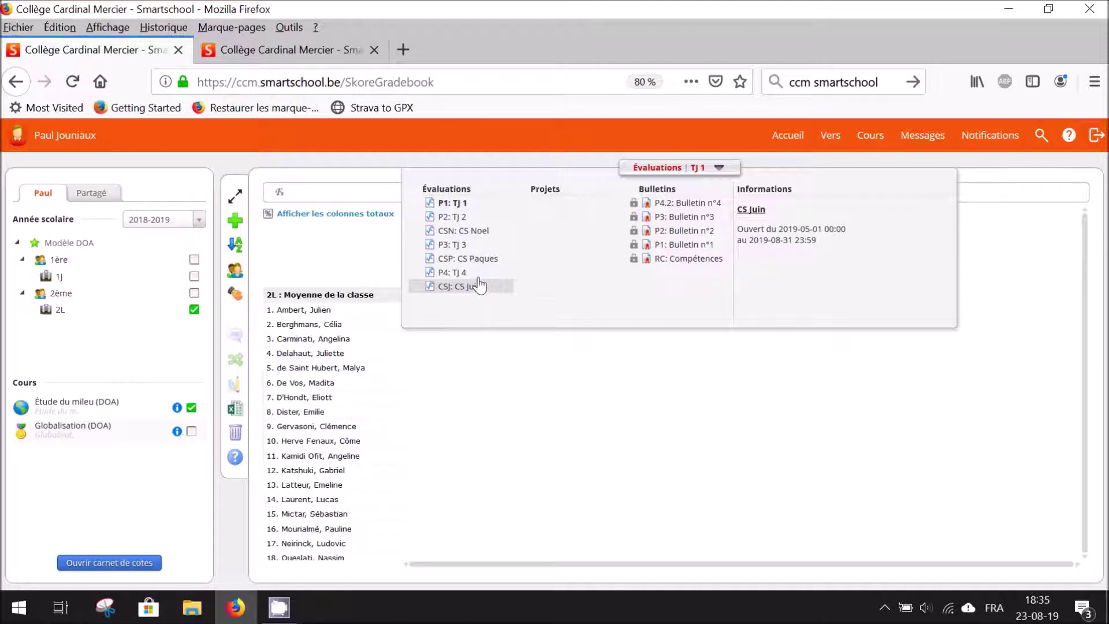
pyautogui.click(456, 205)
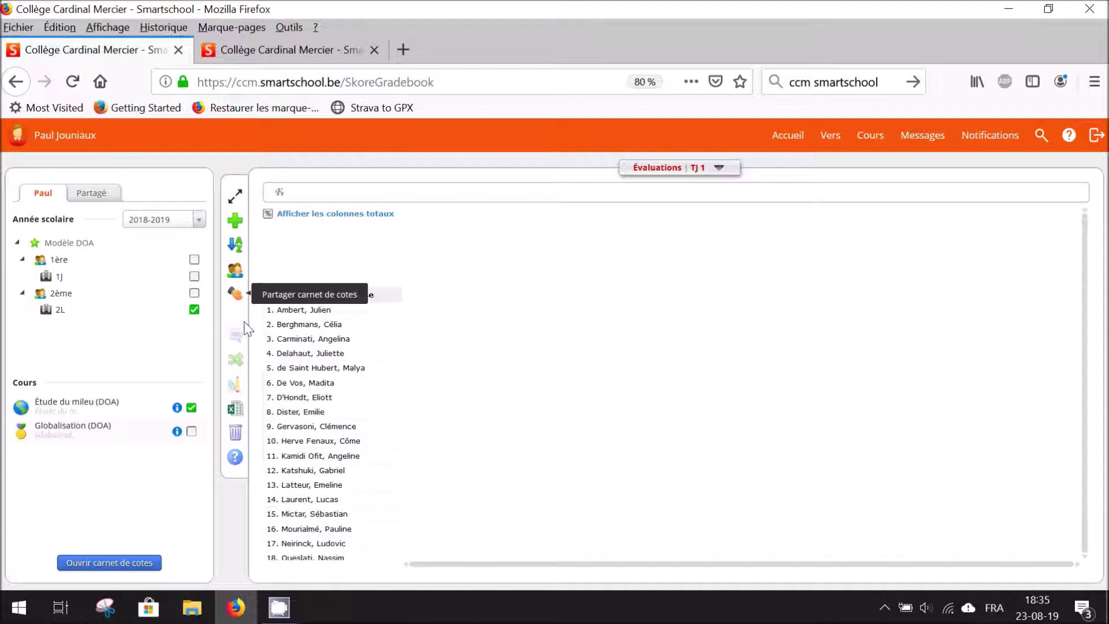
# Step: Start a new evaluation named "Les échelles" with abbreviation SF, keeping the date 2019-08-23
pyautogui.click(237, 220)
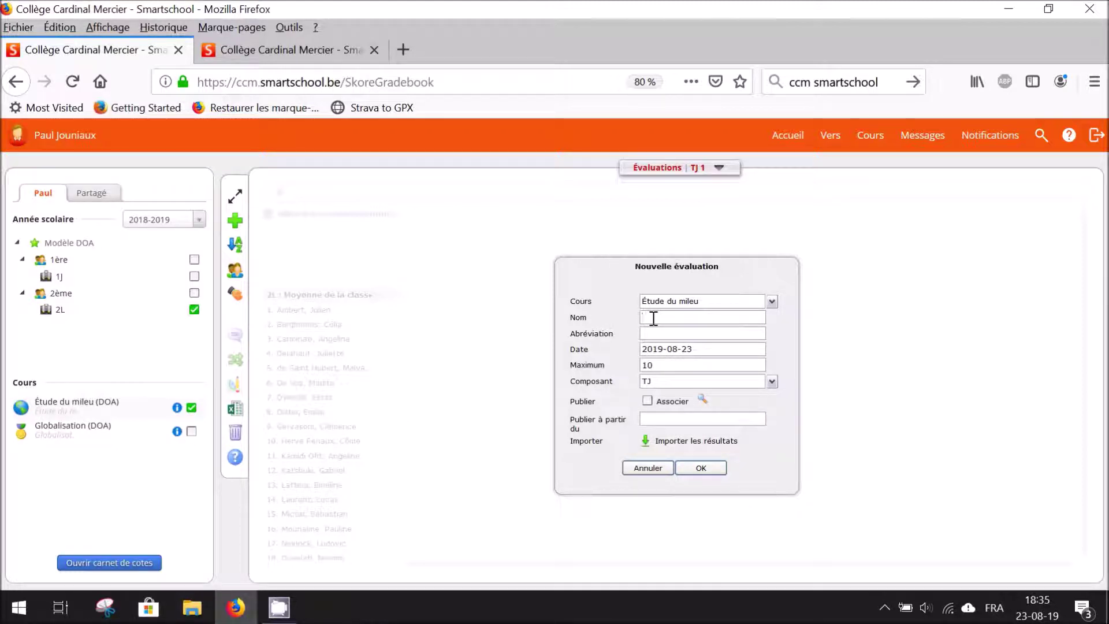
pyautogui.write('Les échelles')
pyautogui.click(651, 334)
pyautogui.write('SF')
pyautogui.click(695, 349)
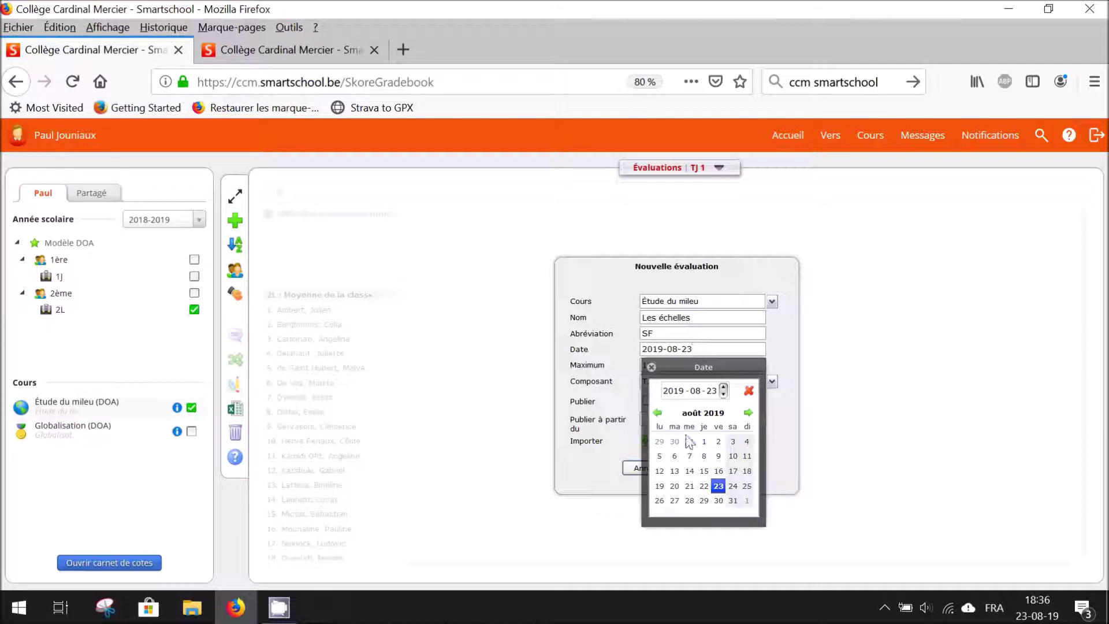
pyautogui.click(651, 367)
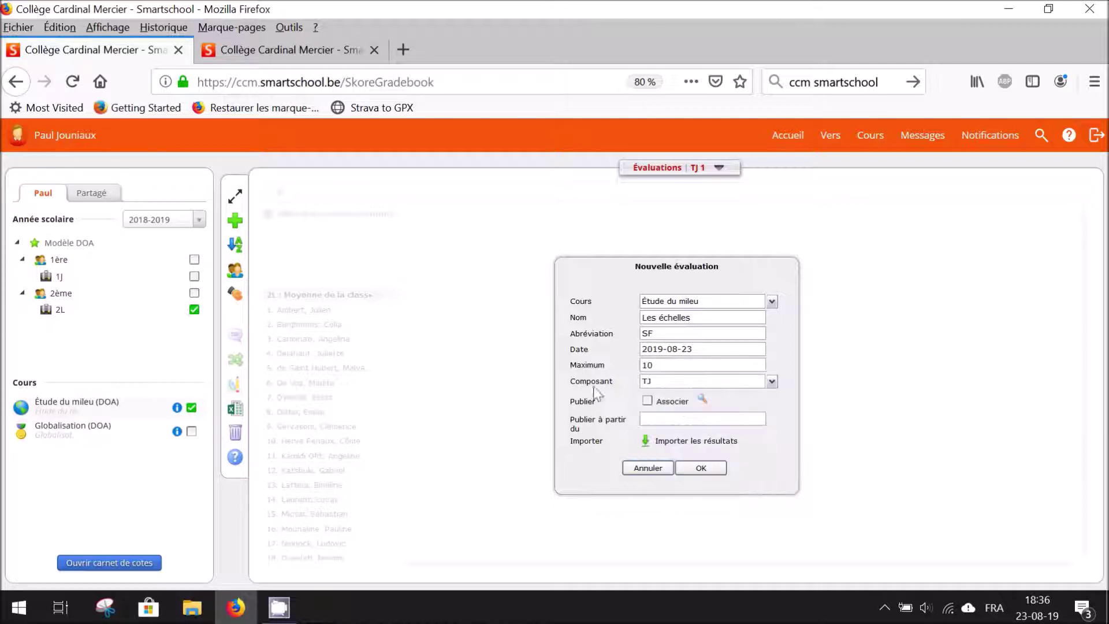
# Step: Set the new evaluation's maximum to 15 and its component to TJ
pyautogui.click(663, 366)
pyautogui.press('BackSpace')
pyautogui.write('5')
pyautogui.click(772, 382)
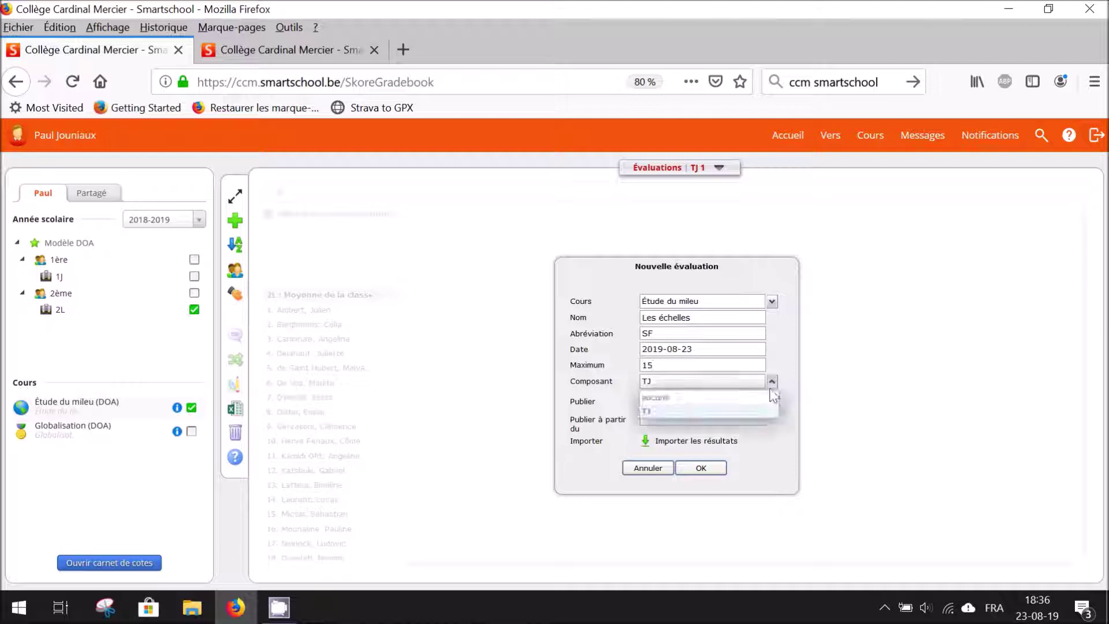
pyautogui.click(701, 412)
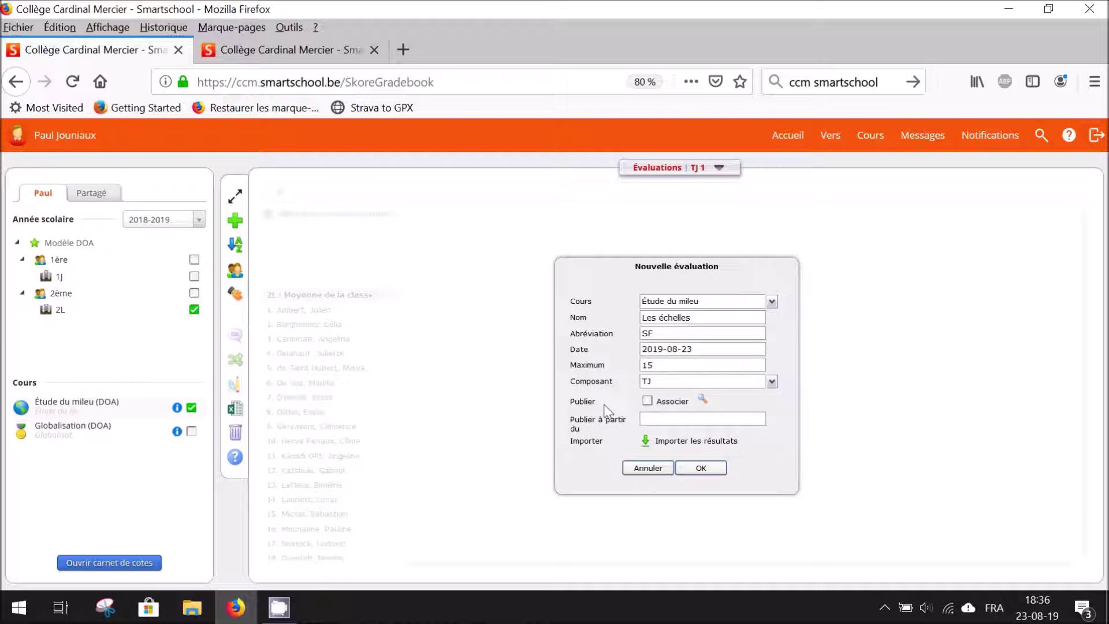
pyautogui.click(648, 401)
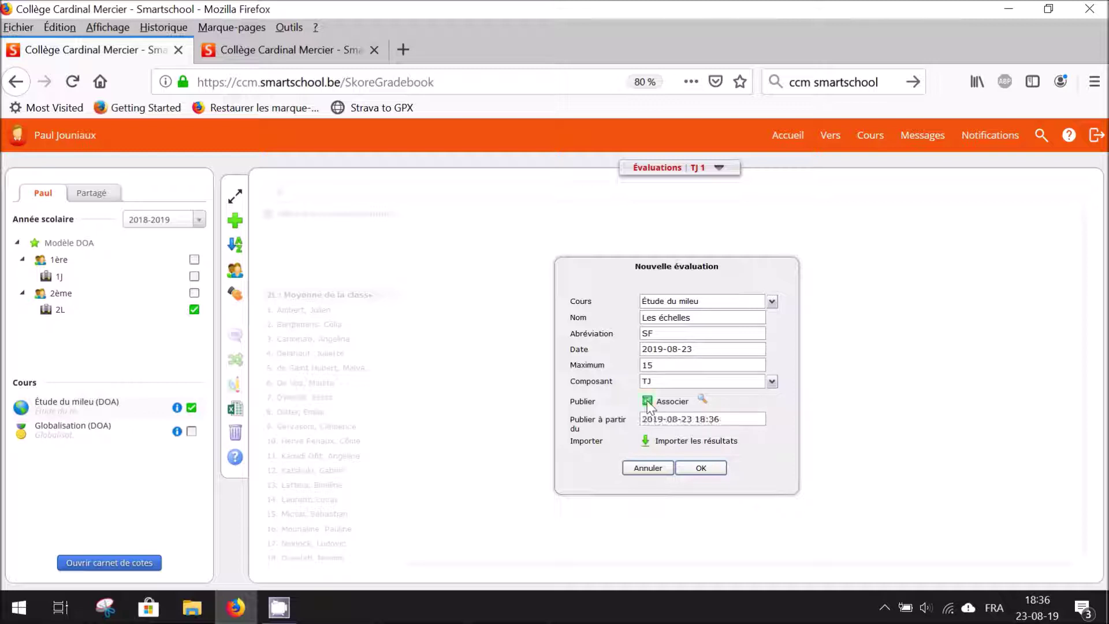
pyautogui.click(647, 402)
pyautogui.click(648, 401)
pyautogui.click(693, 418)
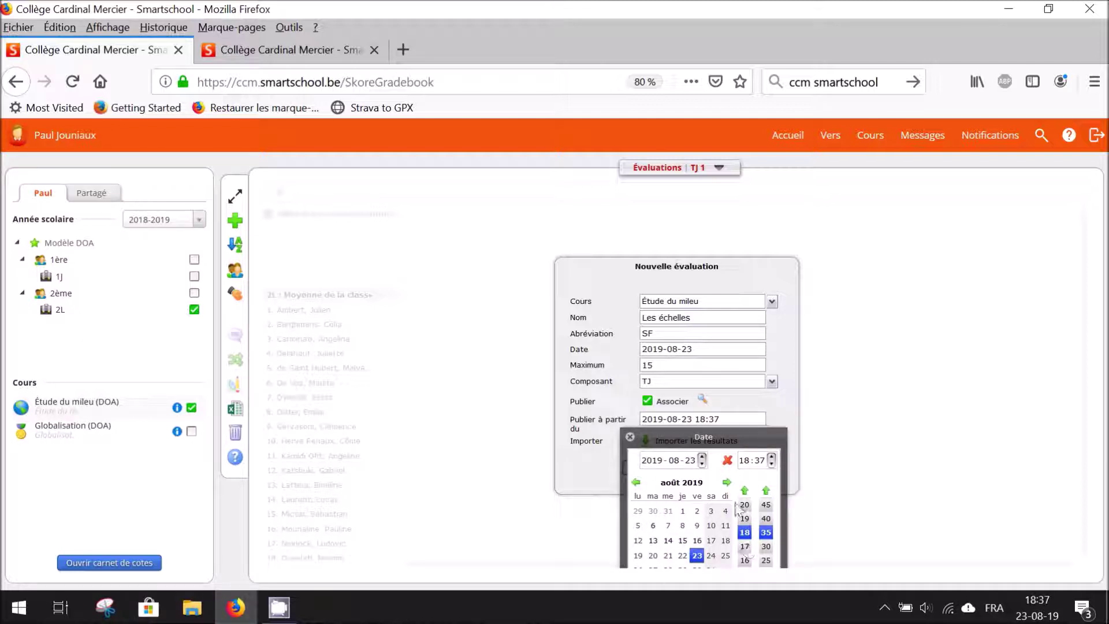
pyautogui.click(631, 437)
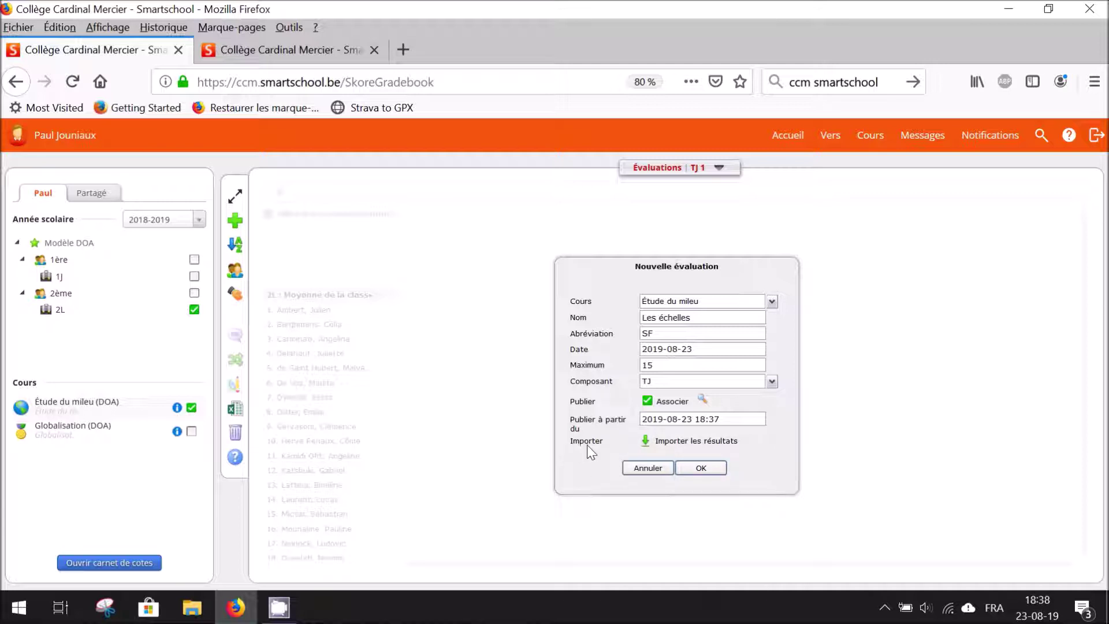
# Step: Check the exercise results available for import without importing any, and create the Les échelles evaluation
pyautogui.click(671, 448)
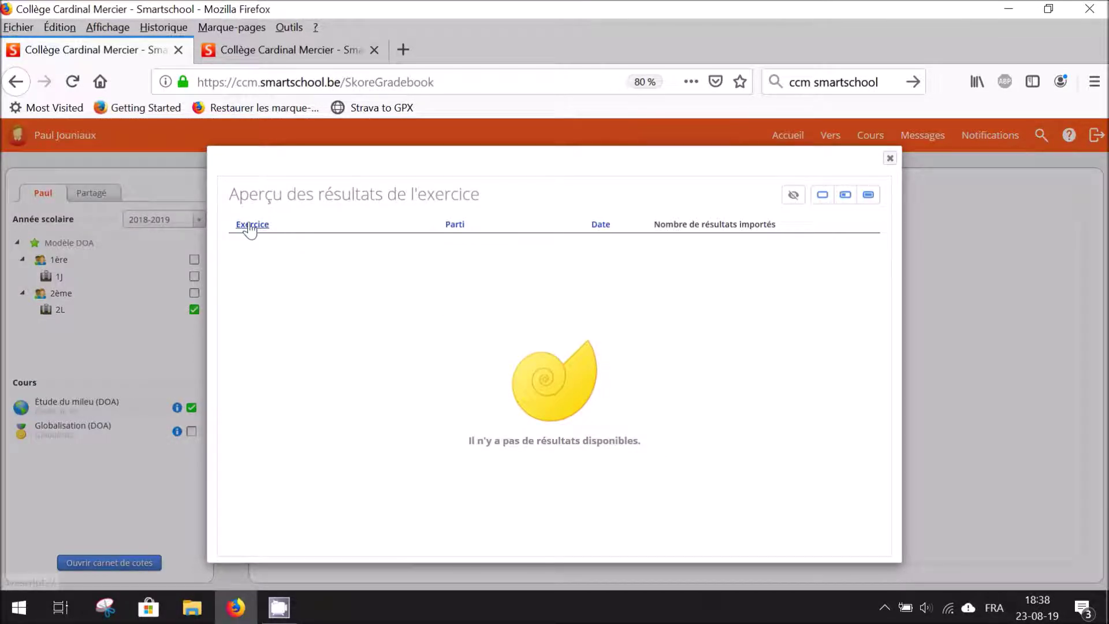
pyautogui.click(890, 159)
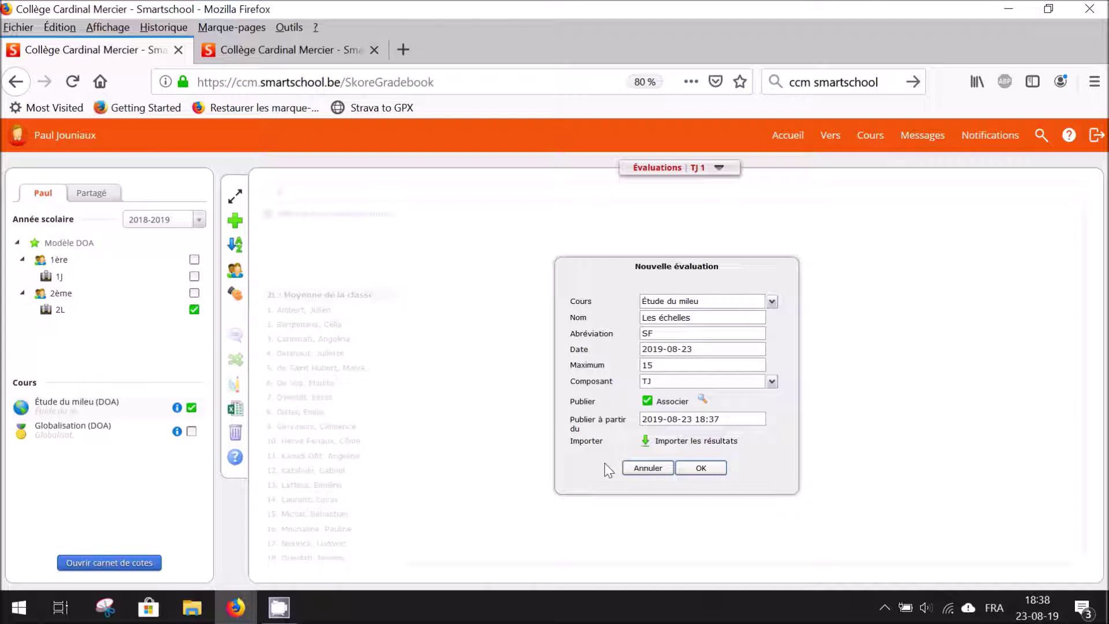
pyautogui.click(700, 469)
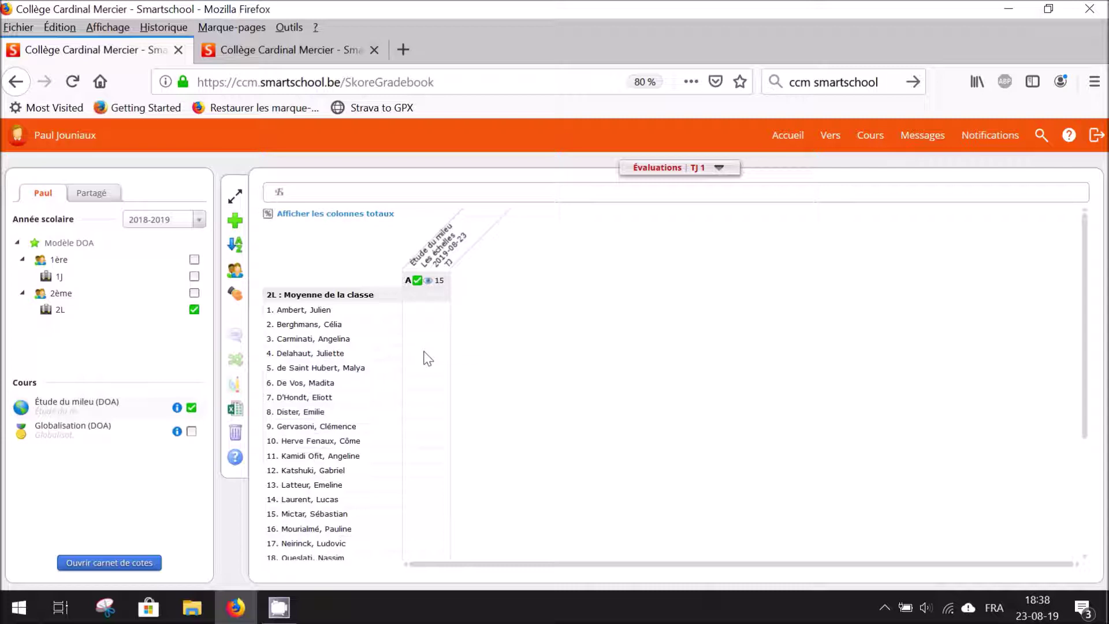
# Step: Enter the scores 9, 8 and 2 for the first three students in the Les échelles column
pyautogui.click(433, 310)
pyautogui.write('9')
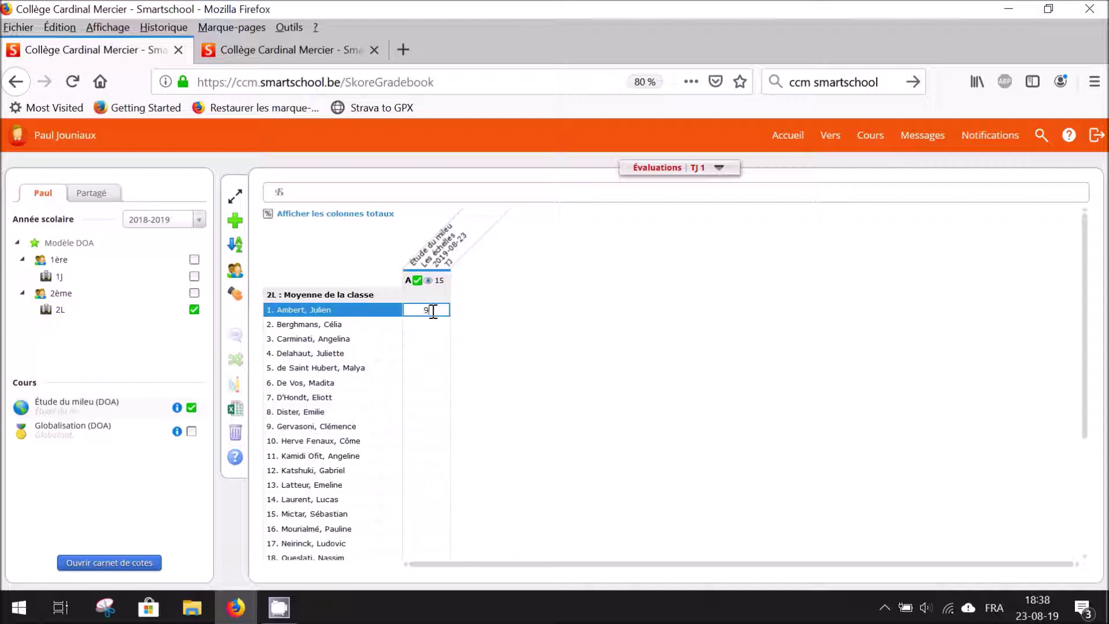
pyautogui.press('Return')
pyautogui.write('8')
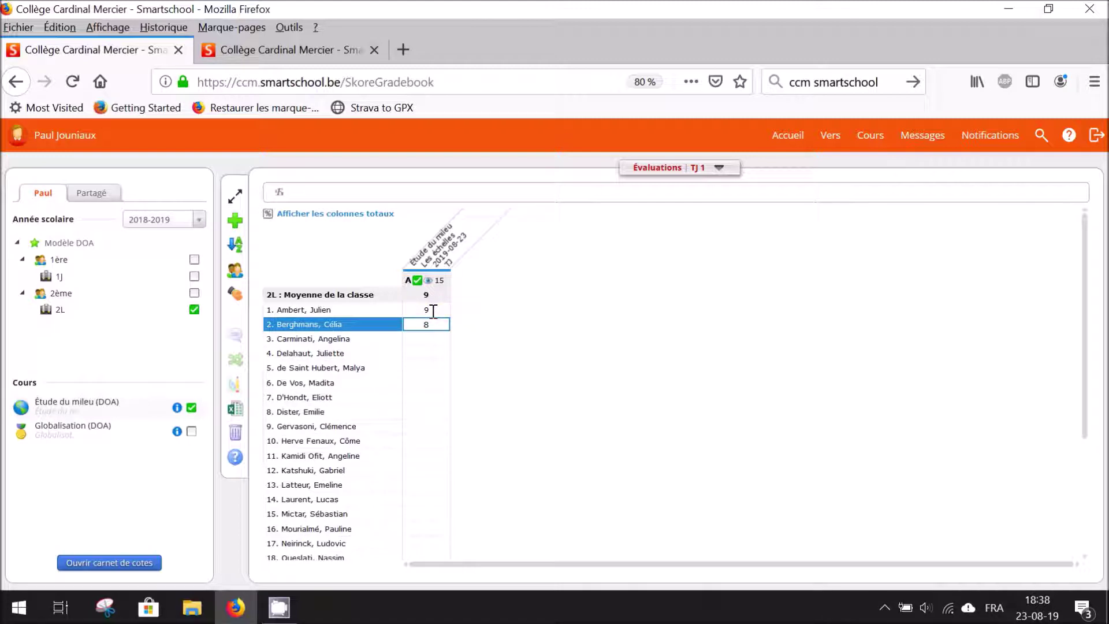
pyautogui.press('Return')
pyautogui.write('2')
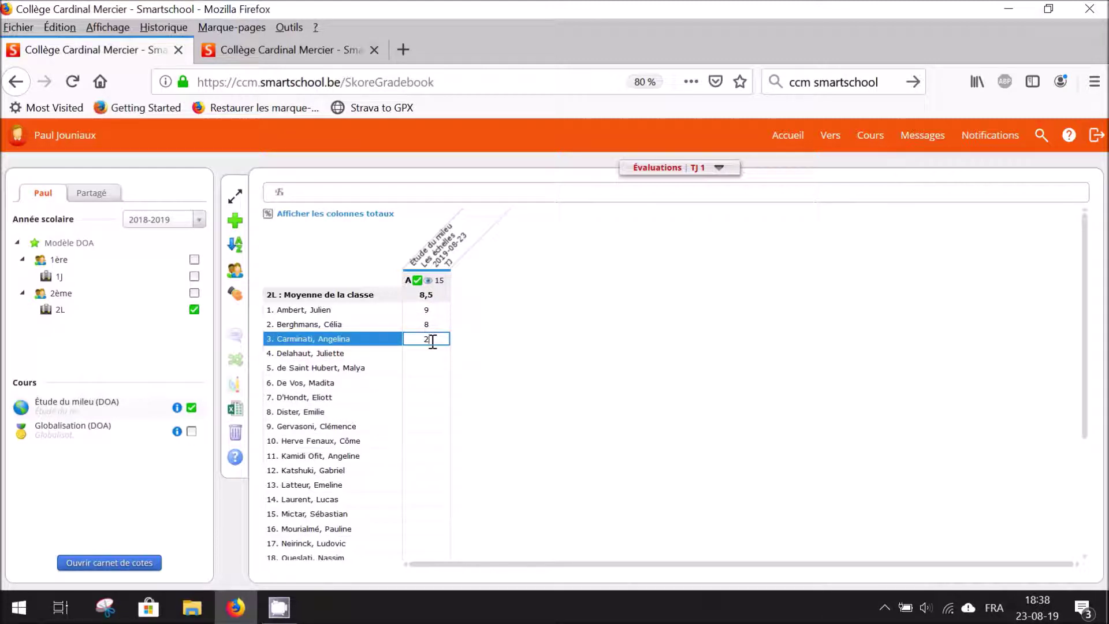
pyautogui.press('Return')
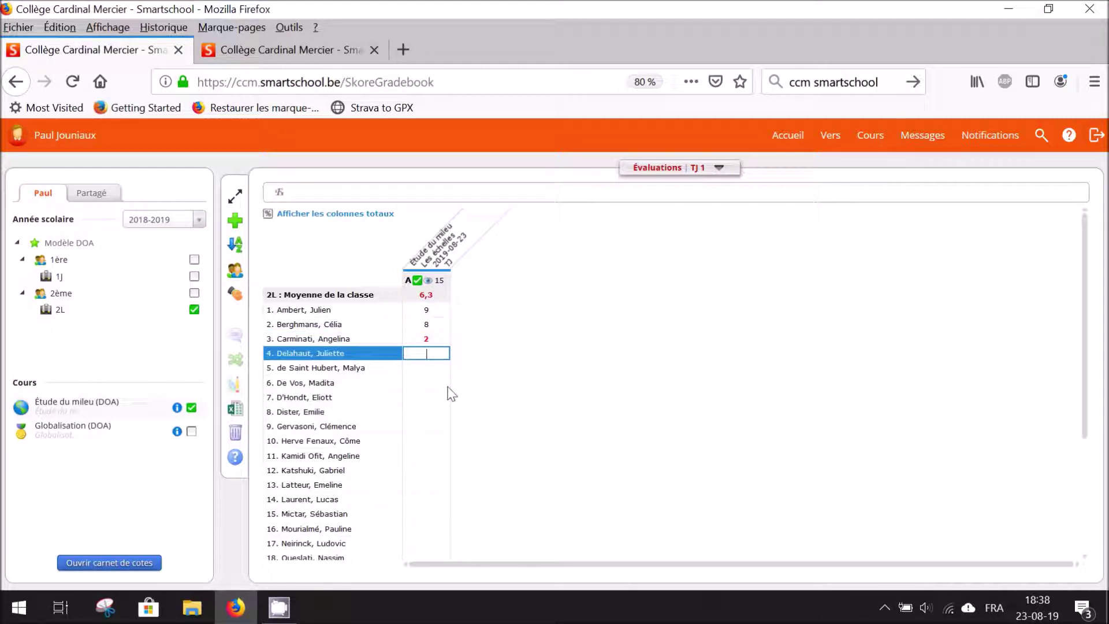
# Step: Switch off publication in the Les échelles column header and review the evaluation's characteristics without saving changes
pyautogui.click(417, 281)
pyautogui.click(417, 282)
pyautogui.click(448, 248)
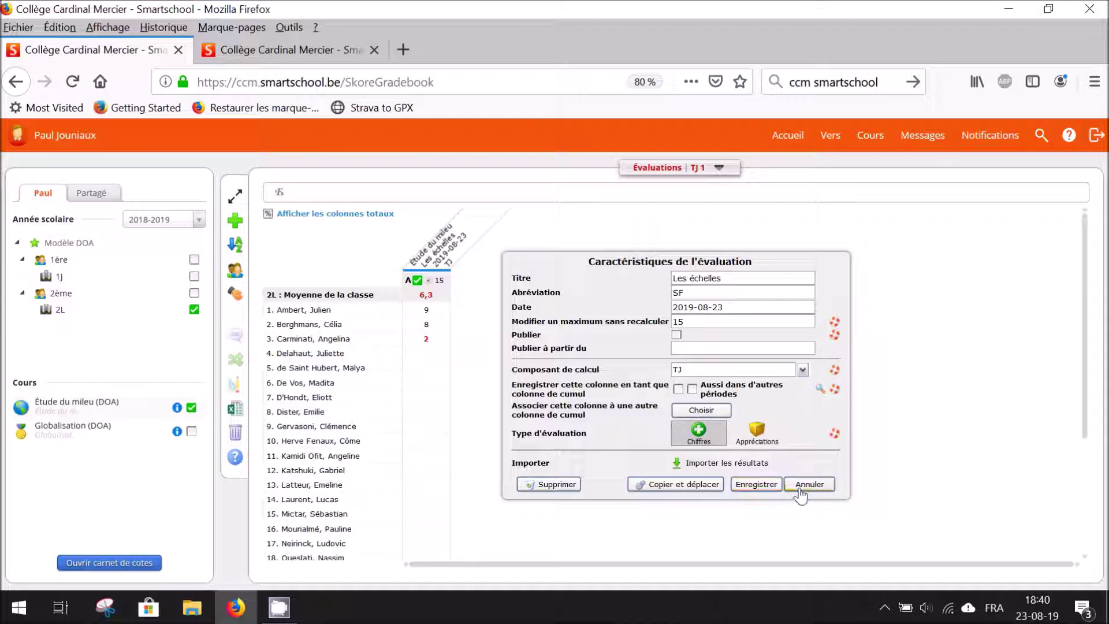
pyautogui.click(800, 491)
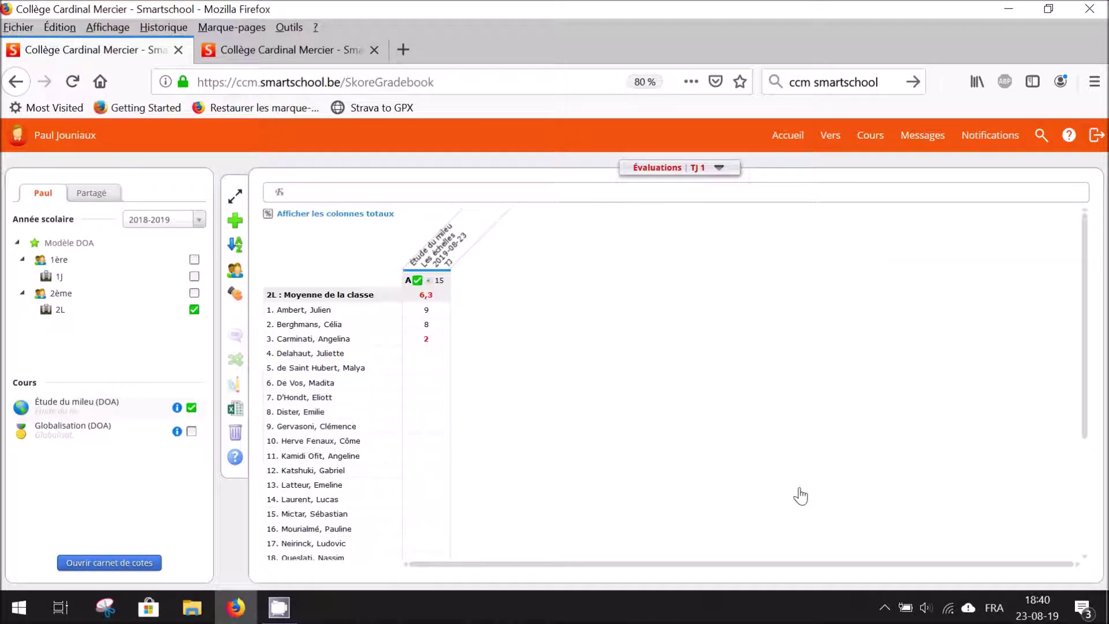
# Step: Add the evaluation comment "ofuhzeouzrhuo" to the third student's score and save it
pyautogui.click(427, 338)
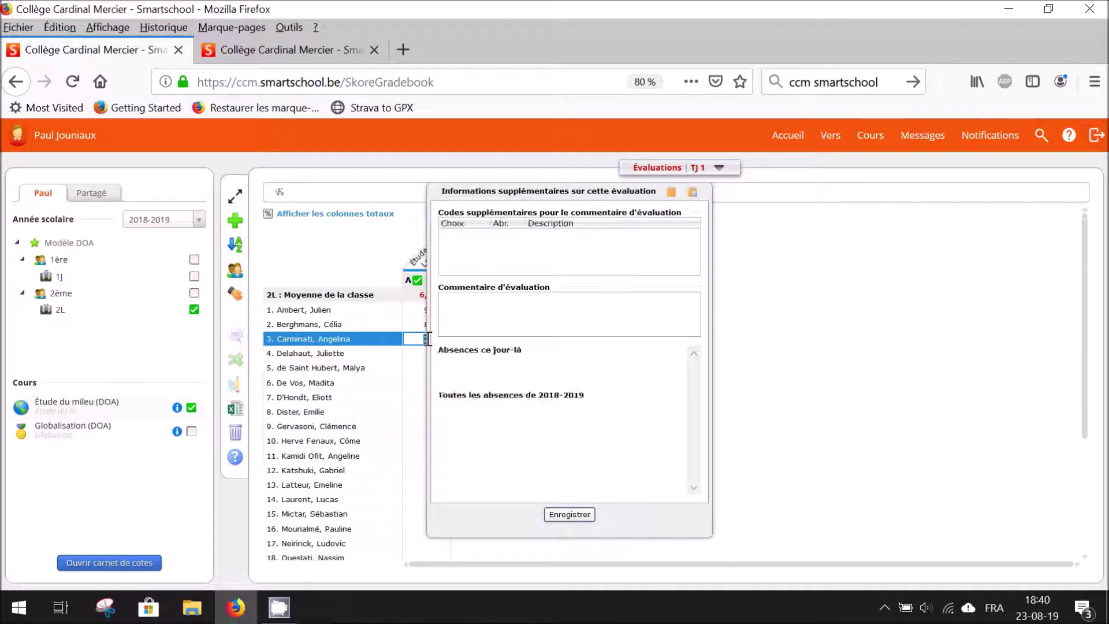
pyautogui.click(476, 316)
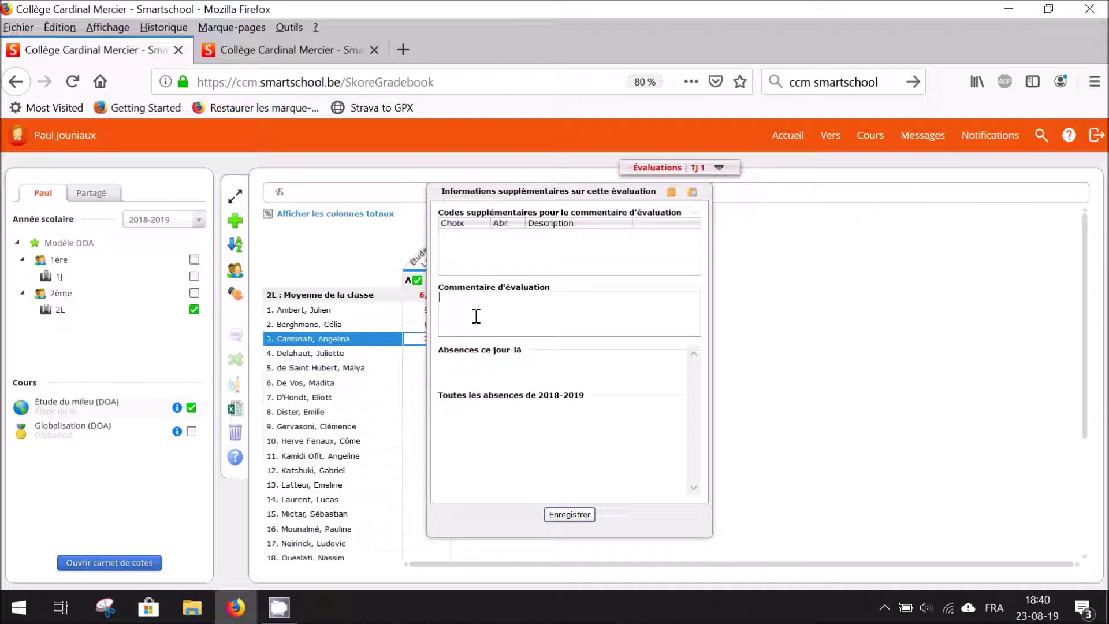
pyautogui.write('ofuhzeouzrhuo')
pyautogui.click(569, 516)
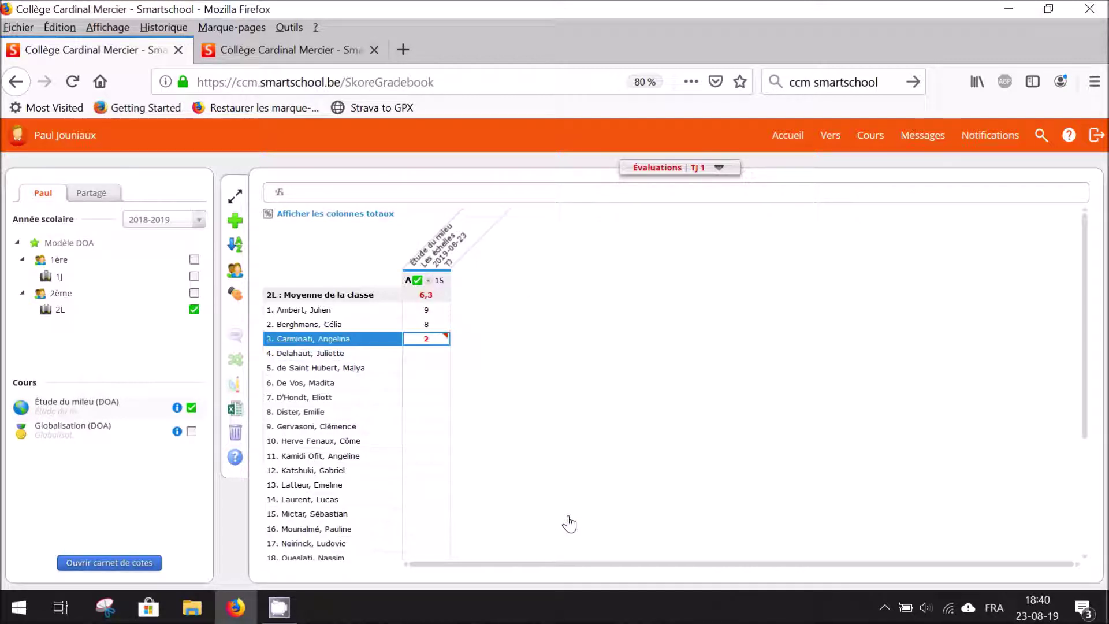